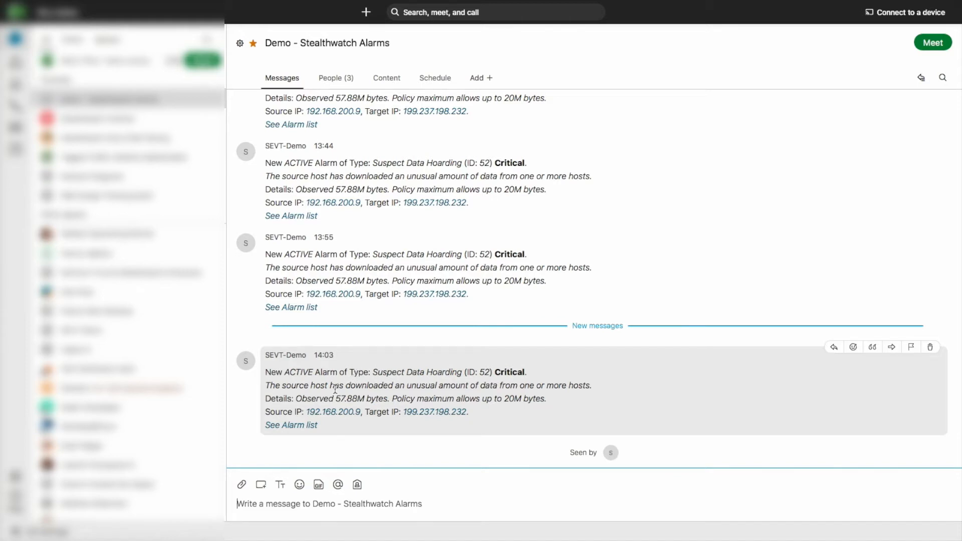
Open the alarm list from the latest Suspect Data Hoarding message in Demo - Stealthwatch Alarms
{"action": "left_click", "coordinate": [291, 425]}
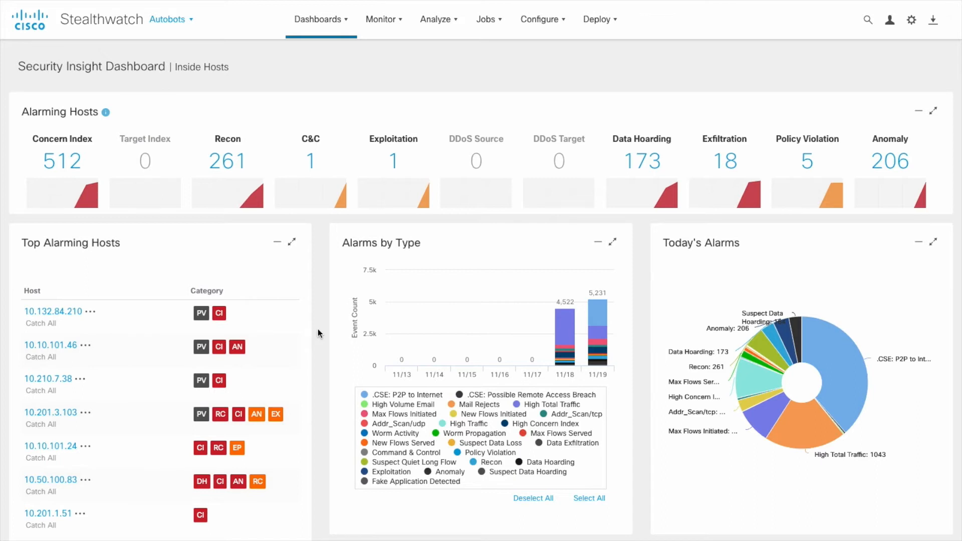
Go to Configure > Response Management and show the Actions list
{"action": "left_click", "coordinate": [540, 19]}
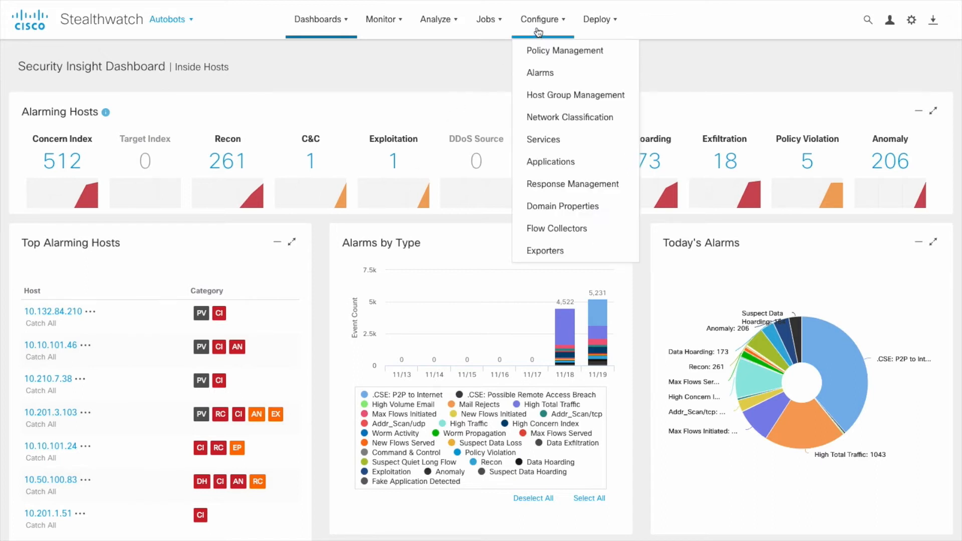
{"action": "left_click", "coordinate": [551, 185]}
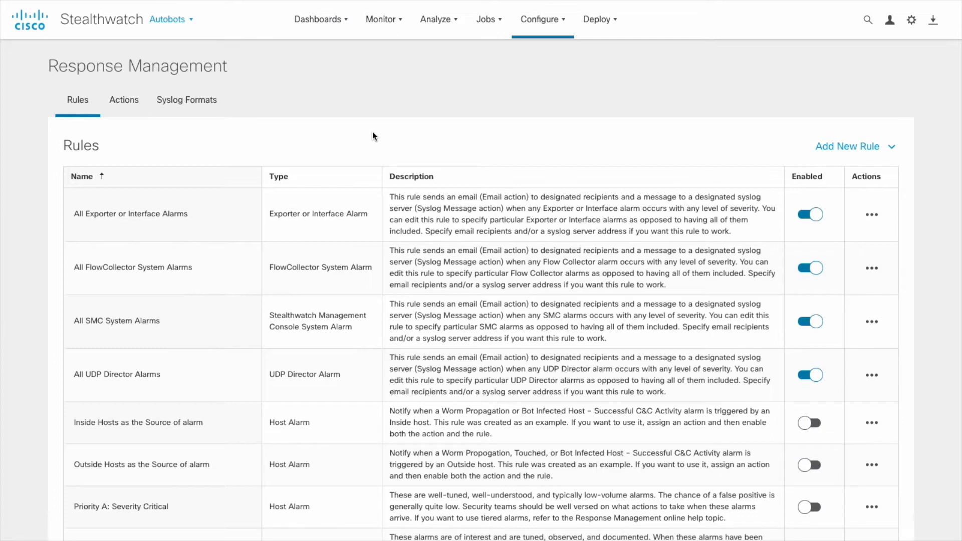
{"action": "left_click", "coordinate": [128, 103]}
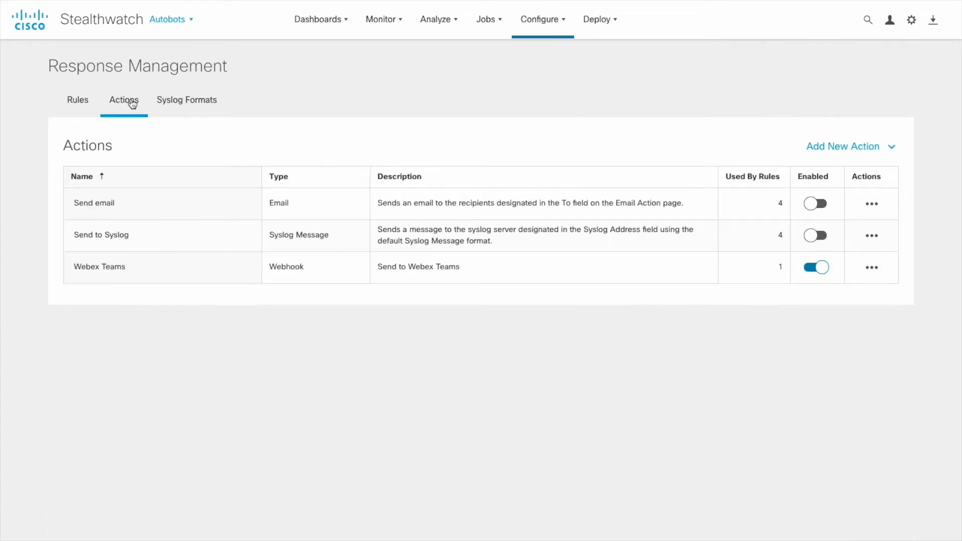
Check the Add New Action types, then edit the Webex Teams webhook action
{"action": "left_click", "coordinate": [839, 149]}
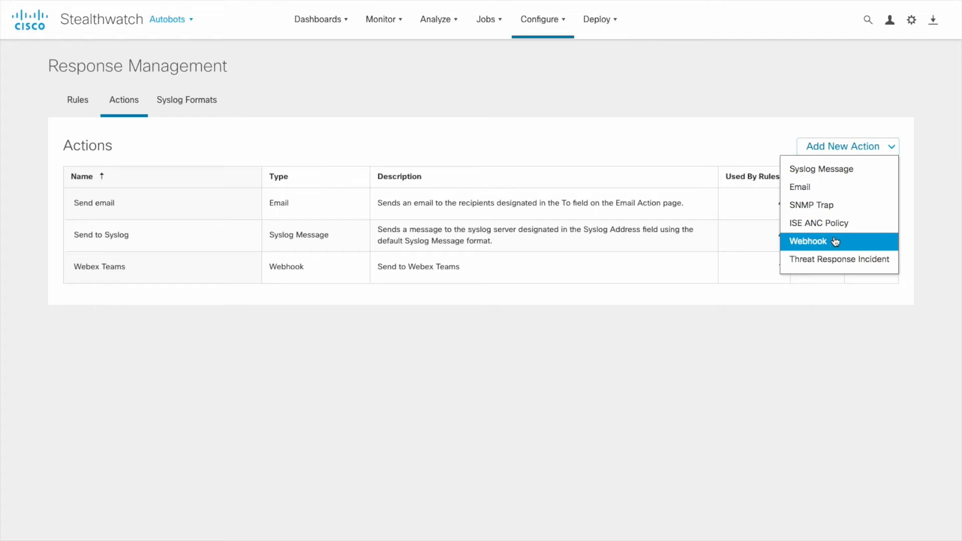
{"action": "left_click", "coordinate": [925, 254]}
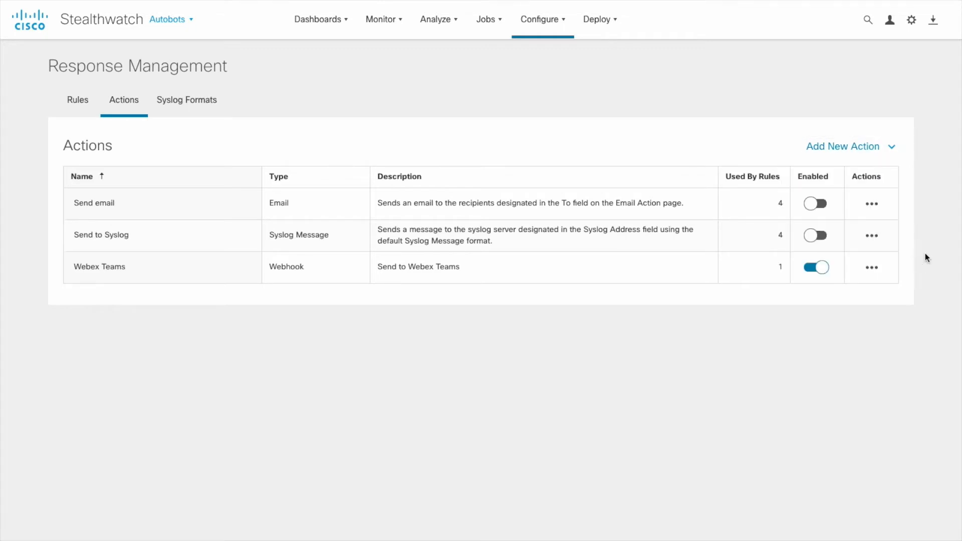
{"action": "left_click", "coordinate": [871, 266]}
{"action": "left_click", "coordinate": [852, 291]}
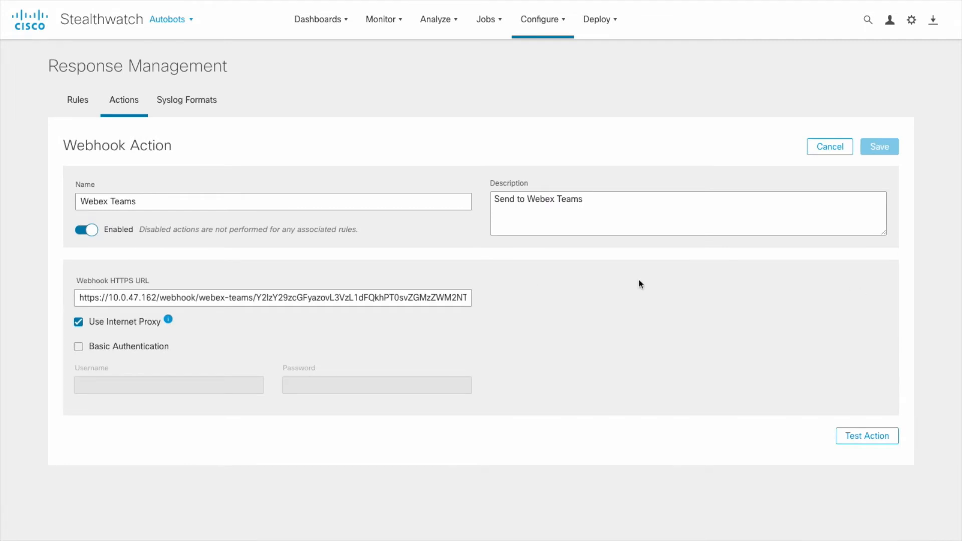
Inspect the webhook URL and switch Basic Authentication on, then back off
{"action": "left_click", "coordinate": [129, 297]}
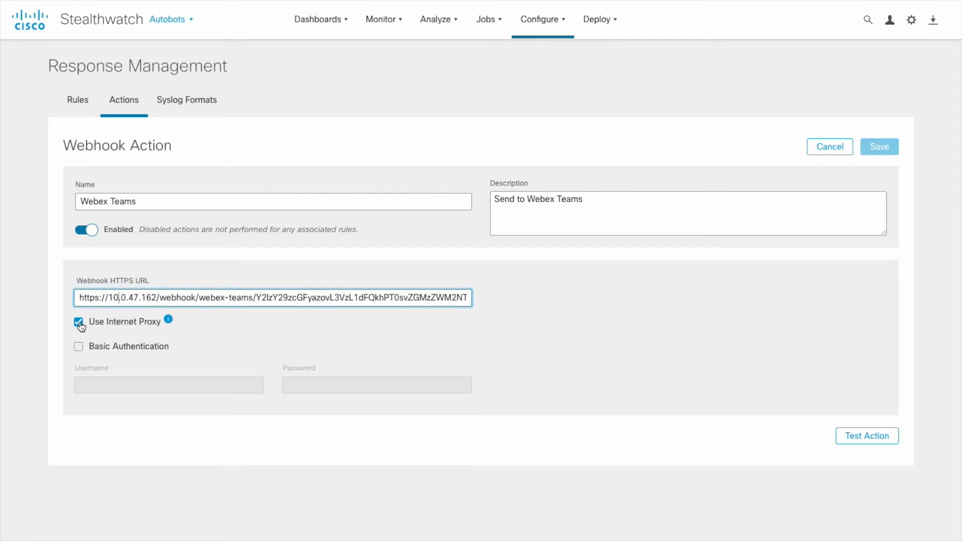
{"action": "mouse_move", "coordinate": [169, 321]}
{"action": "left_click", "coordinate": [98, 350]}
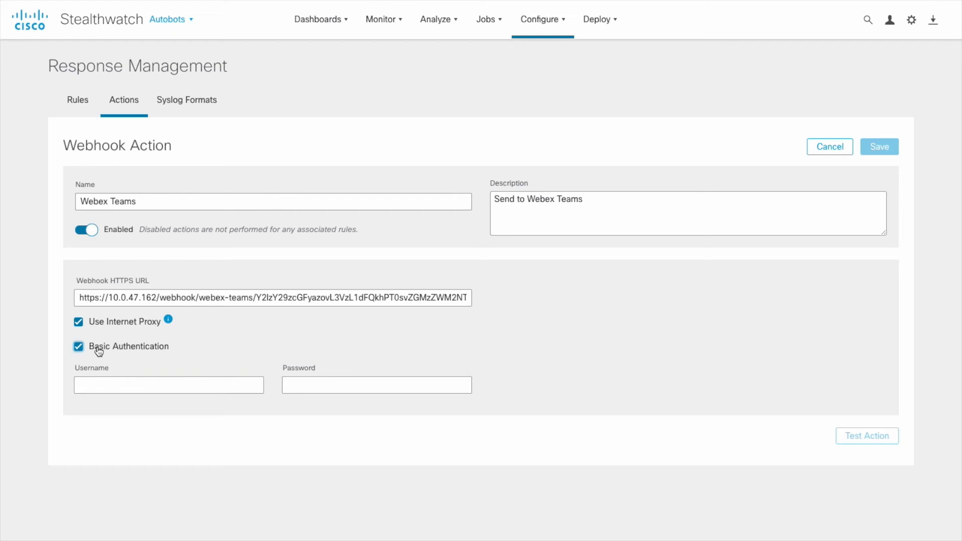
{"action": "left_click", "coordinate": [99, 350]}
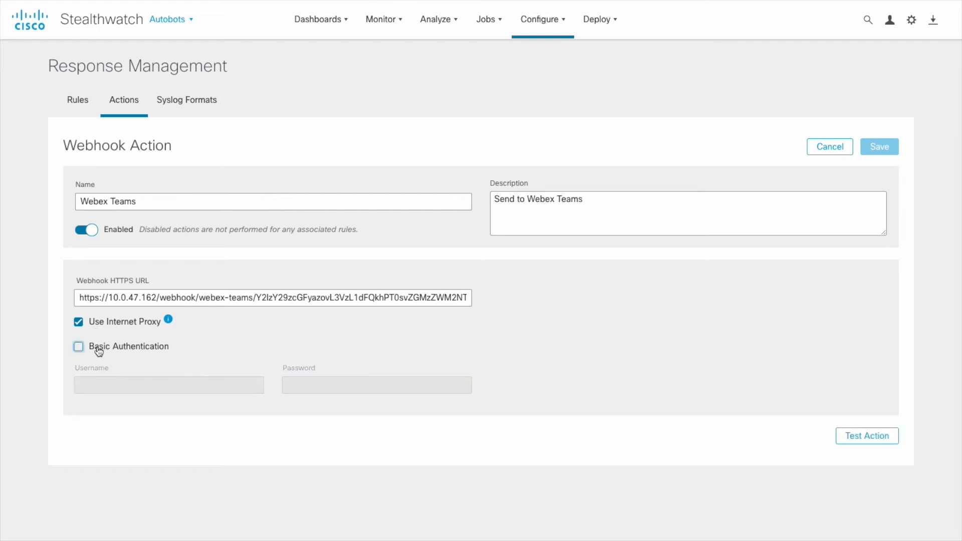
Remove and restore the 's' in the https URL, then run Test Action
{"action": "left_click", "coordinate": [100, 300]}
{"action": "key", "text": "BackSpace"}
{"action": "left_click", "coordinate": [128, 266]}
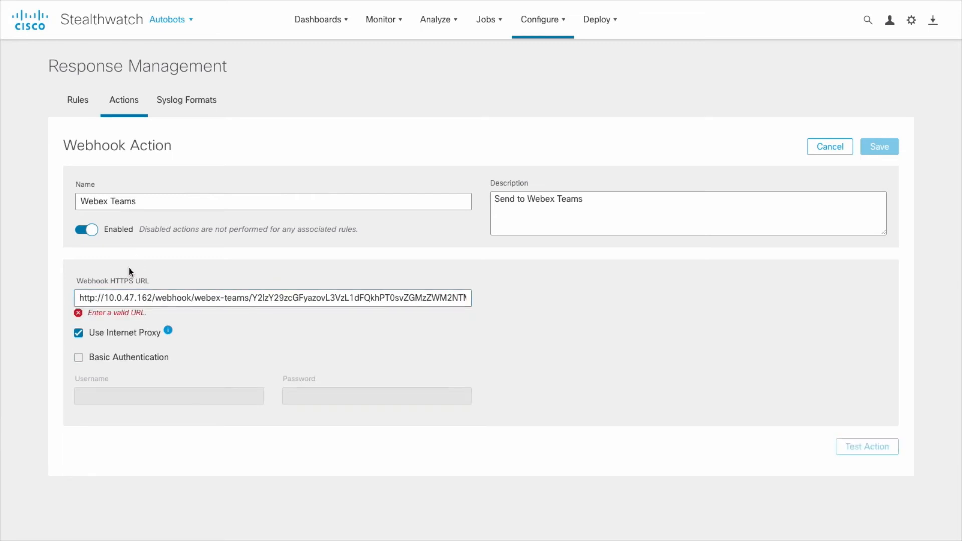
{"action": "left_click", "coordinate": [99, 298]}
{"action": "type", "text": "s"}
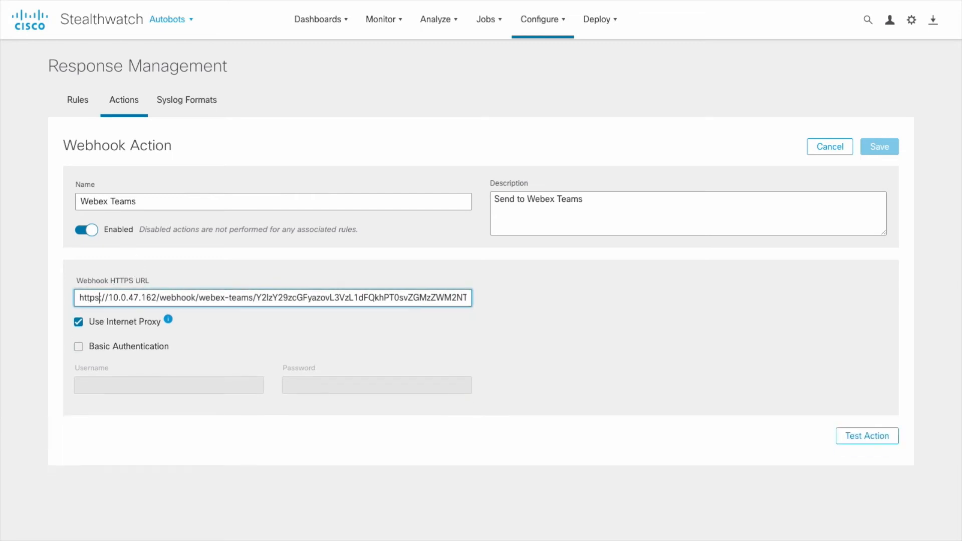
{"action": "left_click", "coordinate": [117, 271]}
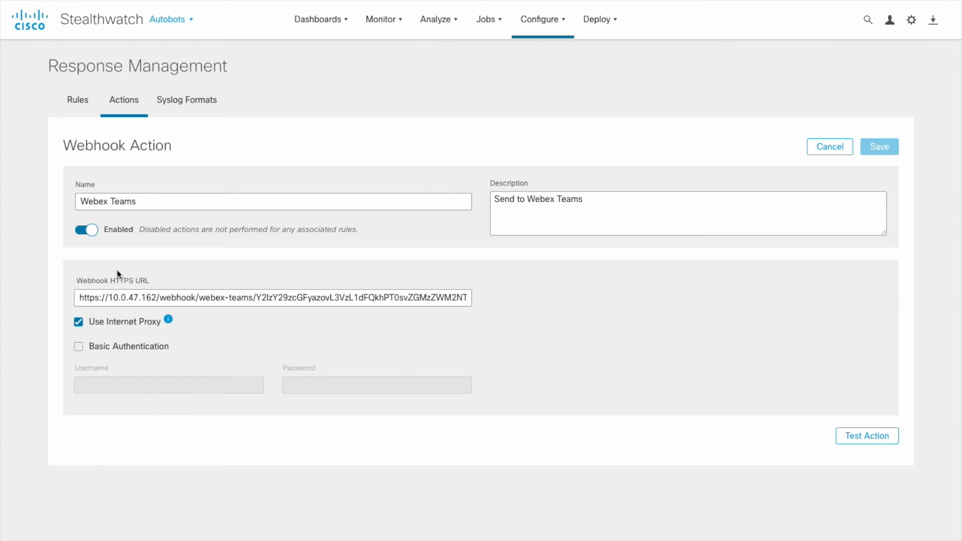
{"action": "left_click", "coordinate": [848, 432]}
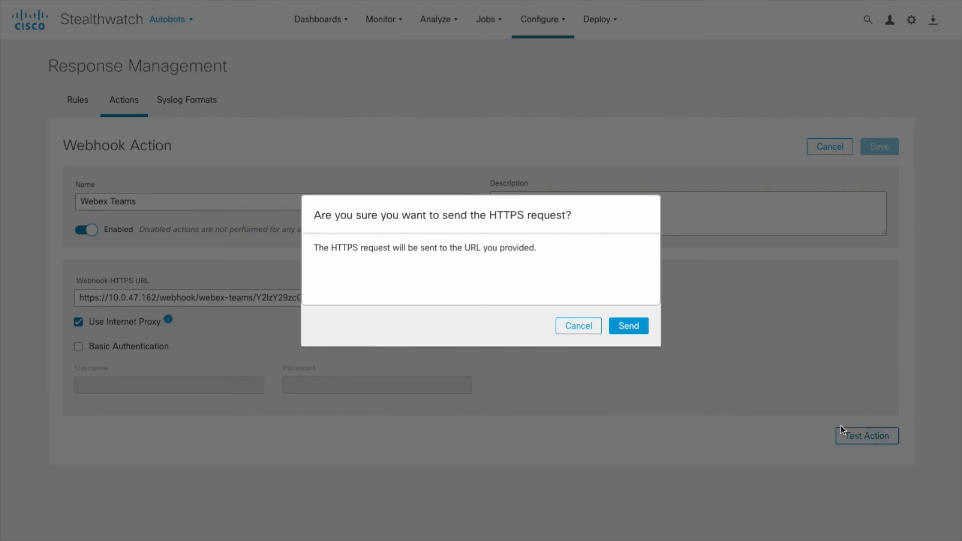
Send the test request, dismiss the Success message, and cancel the Webhook Action form
{"action": "left_click", "coordinate": [636, 331]}
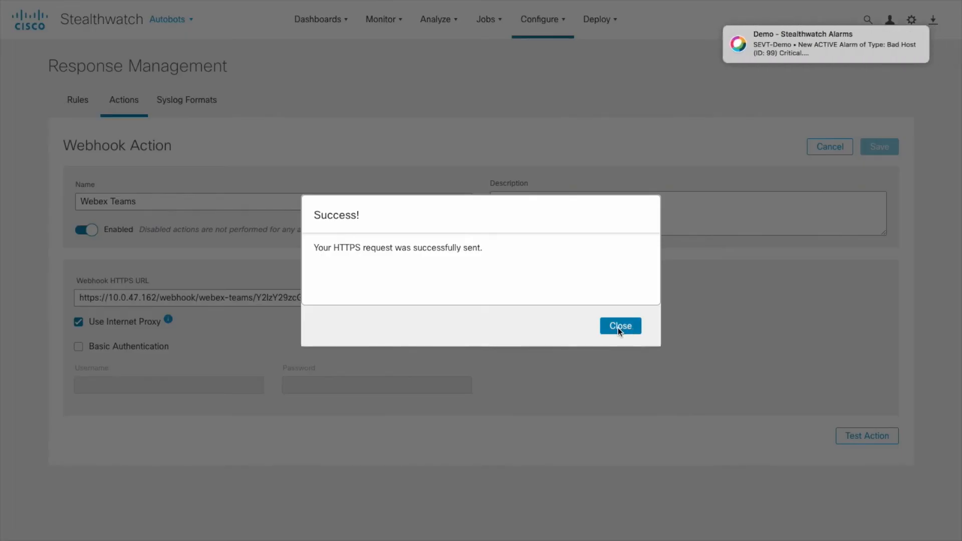
{"action": "left_click", "coordinate": [619, 327]}
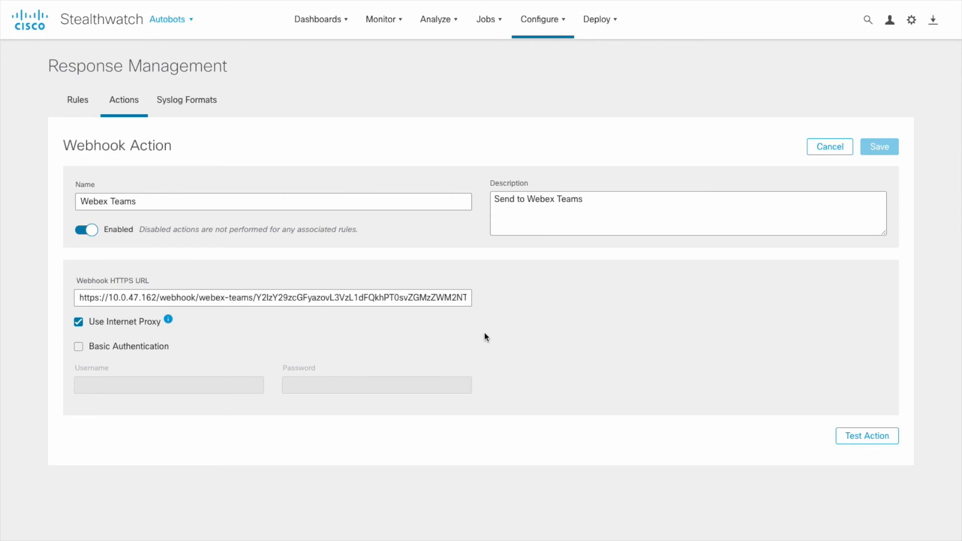
{"action": "left_click", "coordinate": [831, 148]}
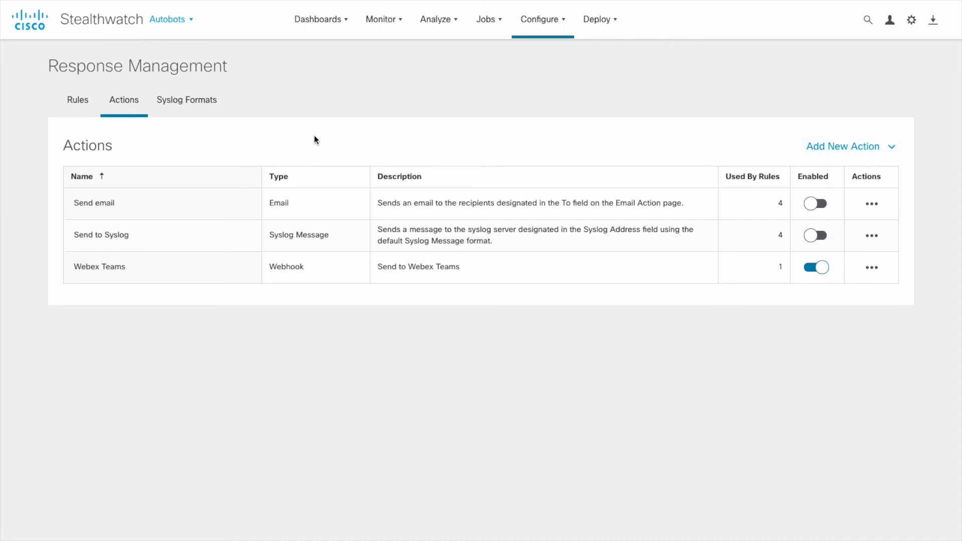
Locate the Suspect Data Movement rule on the Rules tab and edit it
{"action": "left_click", "coordinate": [81, 107]}
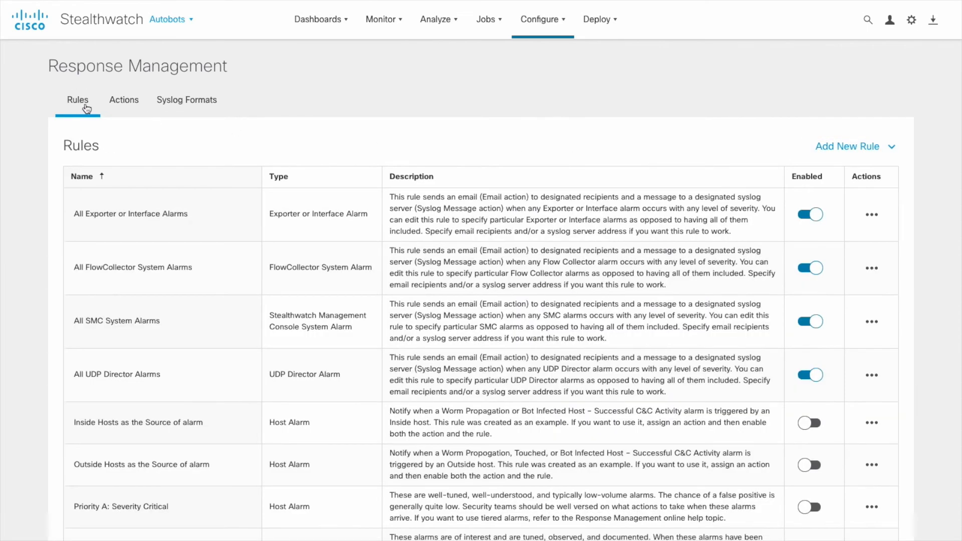
{"action": "scroll", "coordinate": [456, 270], "scroll_direction": "down", "scroll_amount": 5}
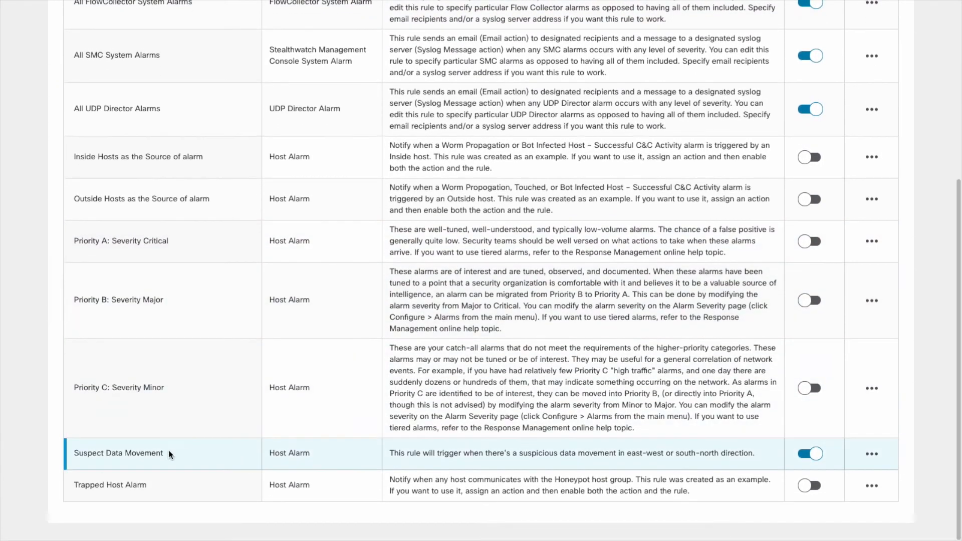
{"action": "left_click_drag", "start_coordinate": [169, 454], "coordinate": [91, 454]}
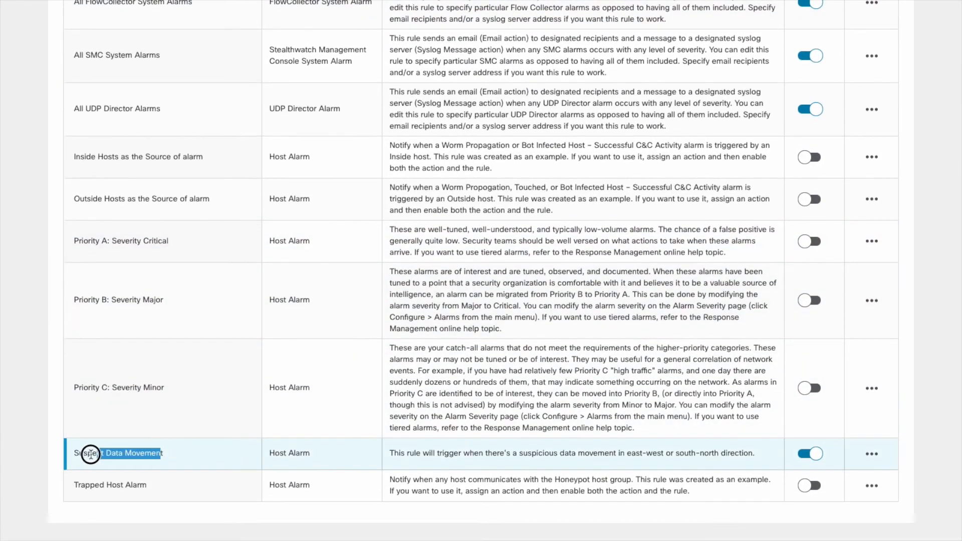
{"action": "left_click", "coordinate": [879, 455]}
{"action": "left_click", "coordinate": [860, 473]}
{"action": "scroll", "coordinate": [631, 428], "scroll_direction": "down", "scroll_amount": 2}
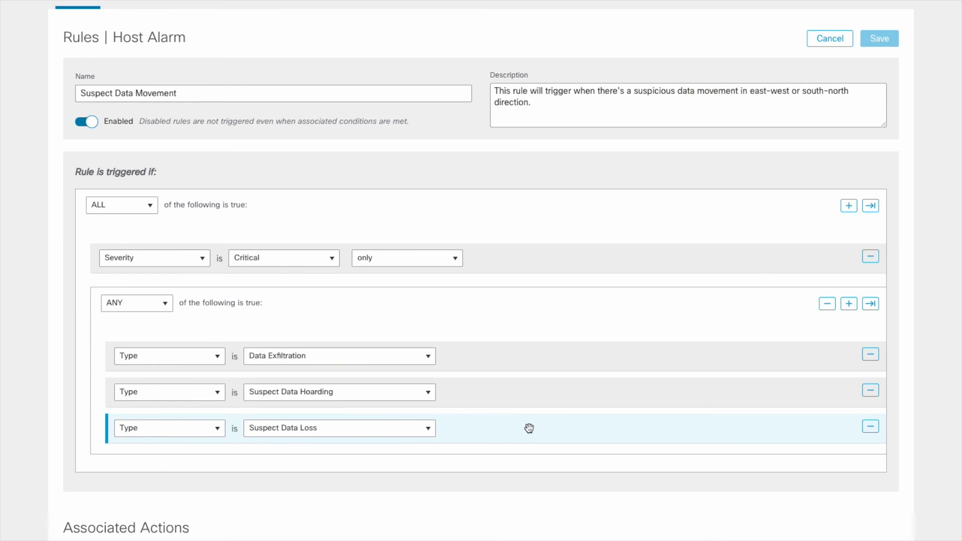
Toggle Webex Teams off and on for active and inactive alarms, then cancel the rule
{"action": "scroll", "coordinate": [529, 428], "scroll_direction": "down", "scroll_amount": 4}
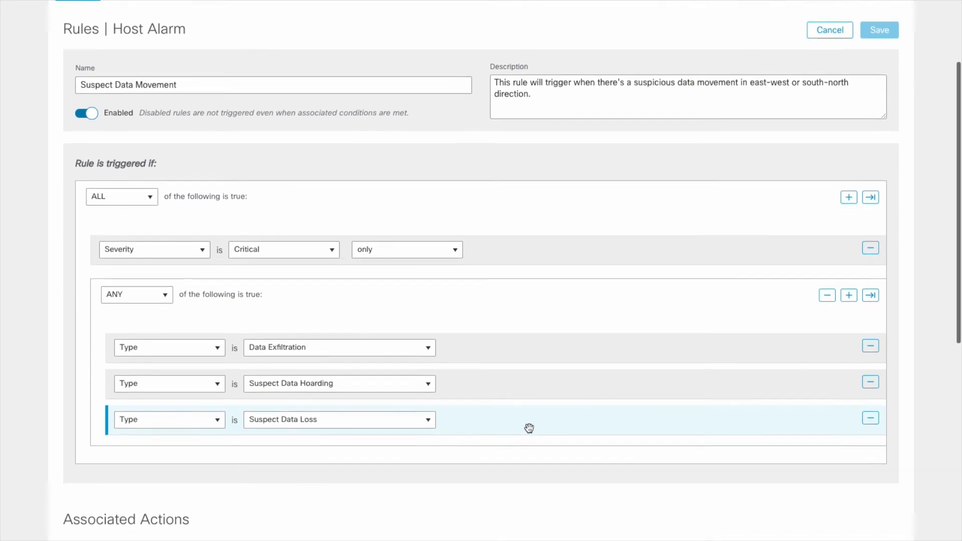
{"action": "scroll", "coordinate": [529, 428], "scroll_direction": "down", "scroll_amount": 4}
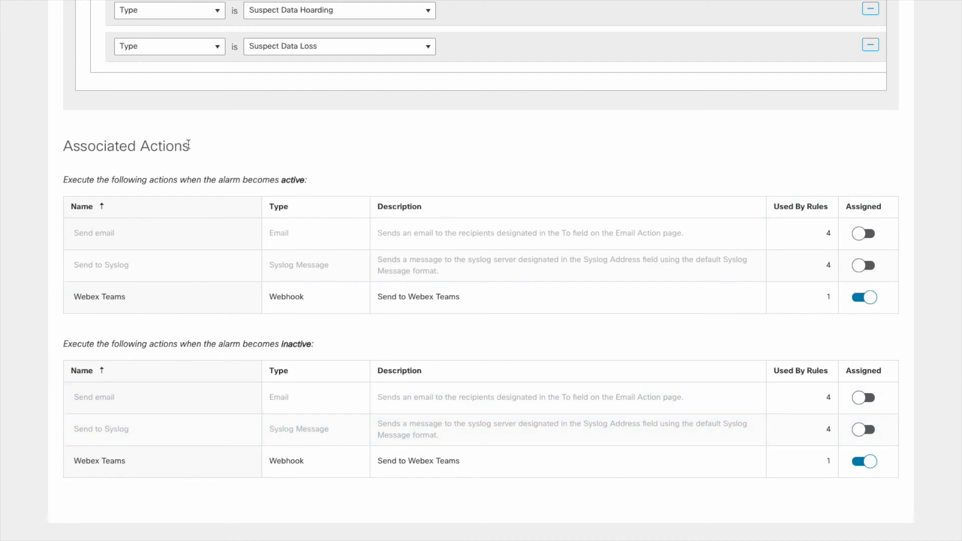
{"action": "left_click_drag", "start_coordinate": [64, 146], "coordinate": [196, 152]}
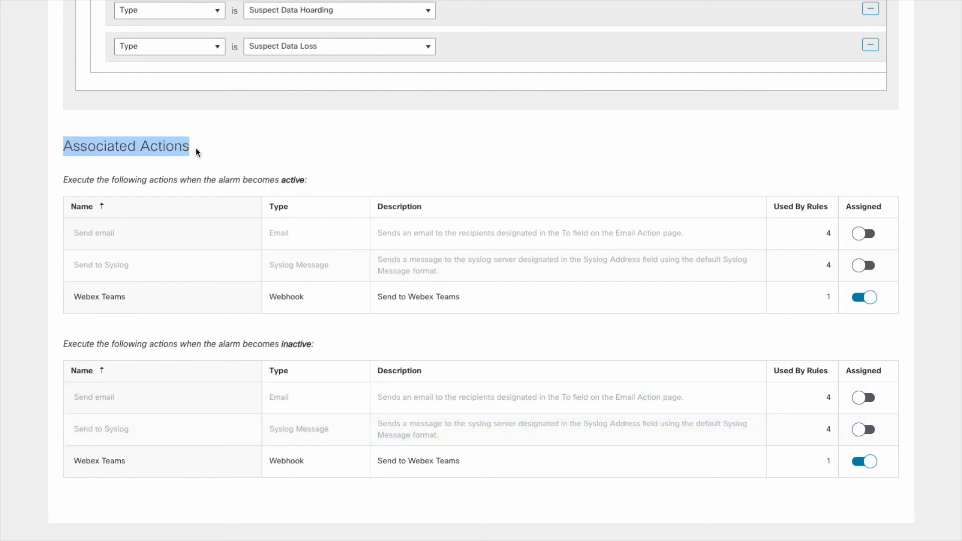
{"action": "left_click", "coordinate": [196, 152]}
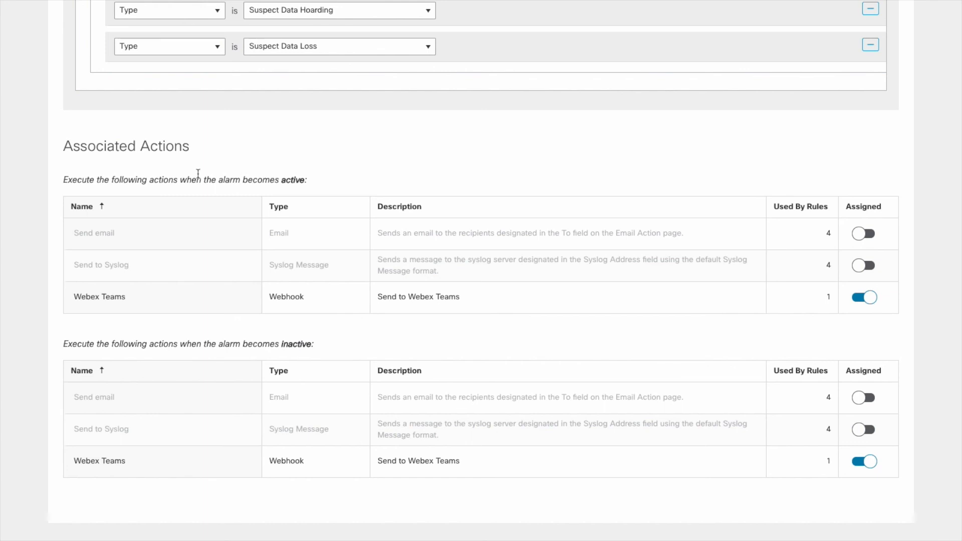
{"action": "left_click", "coordinate": [866, 298]}
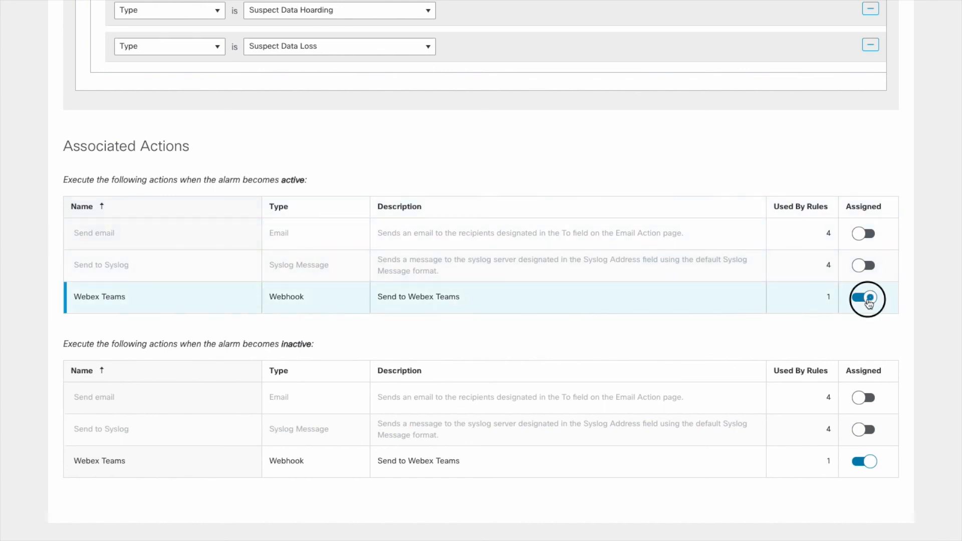
{"action": "left_click", "coordinate": [868, 301]}
{"action": "left_click", "coordinate": [865, 462]}
{"action": "left_click", "coordinate": [865, 461]}
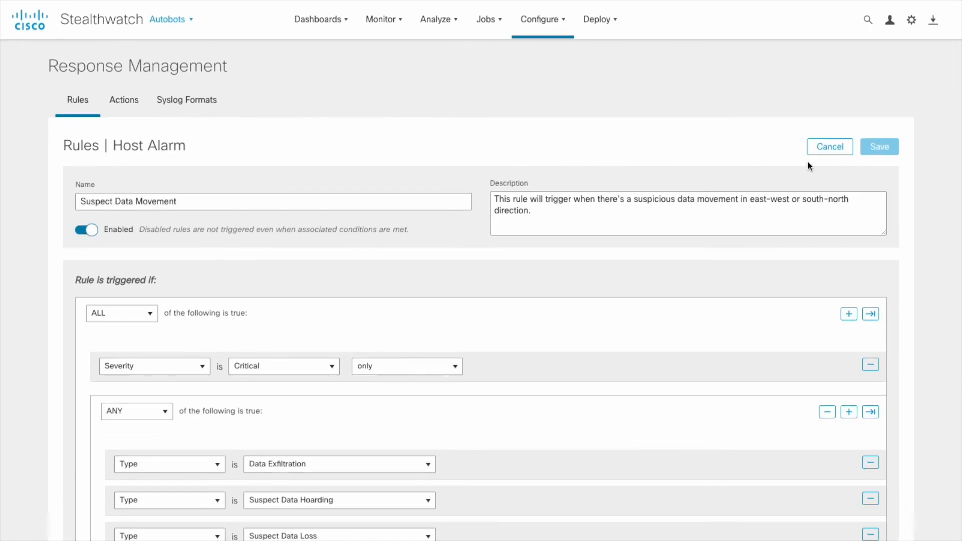
{"action": "left_click", "coordinate": [879, 147]}
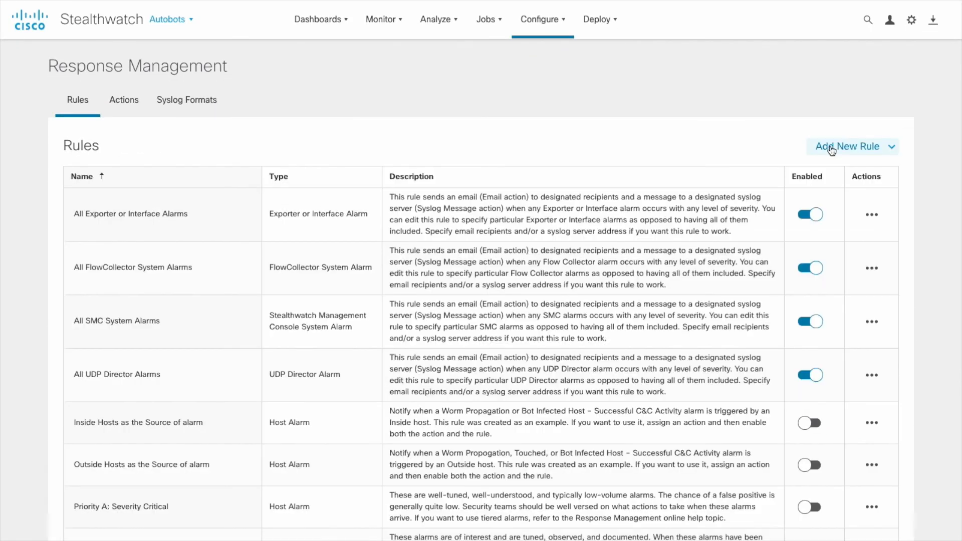